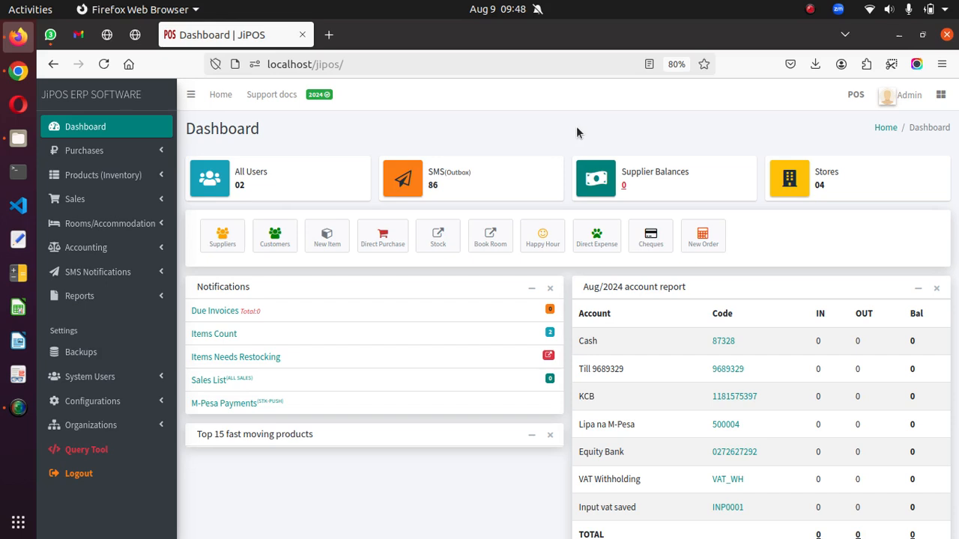
# - Expand Configurations in the sidebar and scroll down until the Stores option shows
pyautogui.click(117, 405)
pyautogui.scroll(-2, 116, 404)
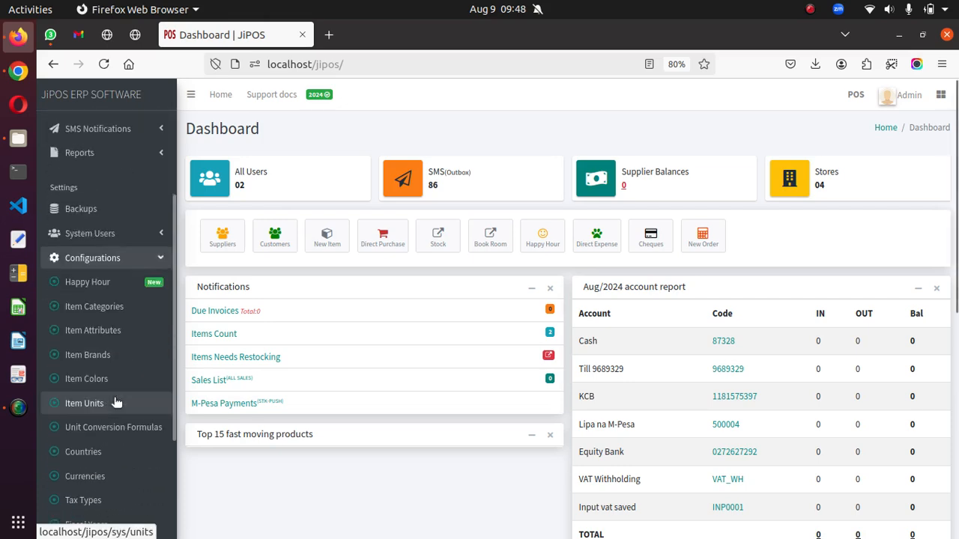
pyautogui.scroll(-2, 115, 401)
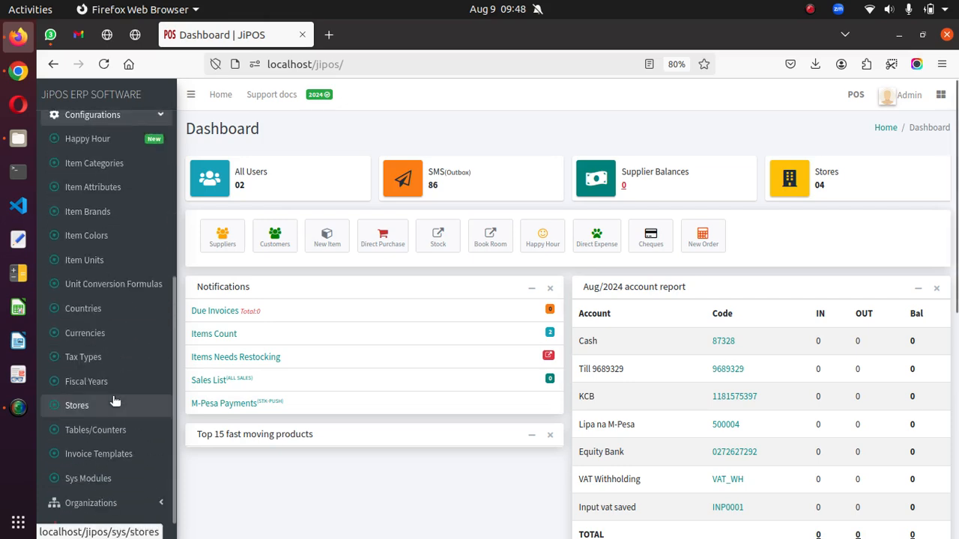
pyautogui.scroll(-2, 97, 395)
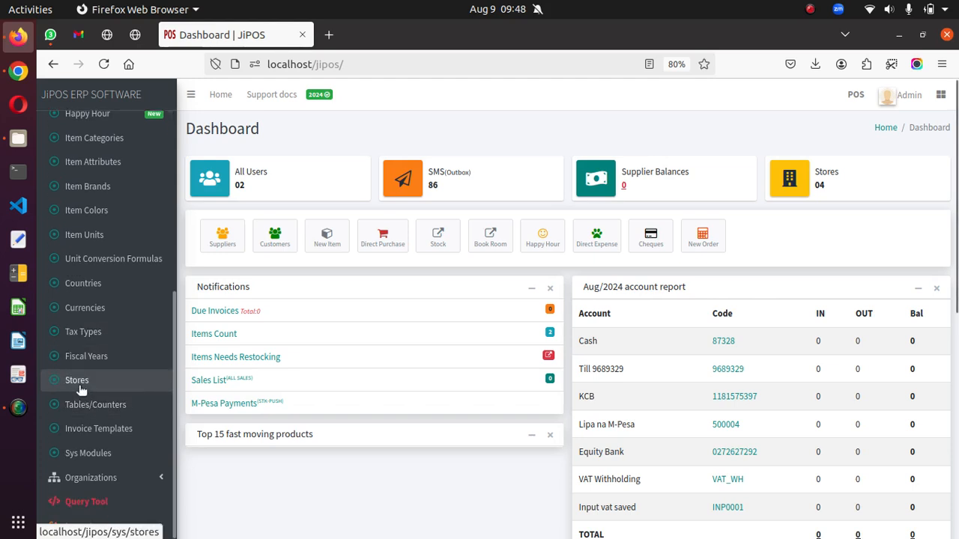
# - Go to Configurations > Stores to list the three existing stores
pyautogui.click(80, 382)
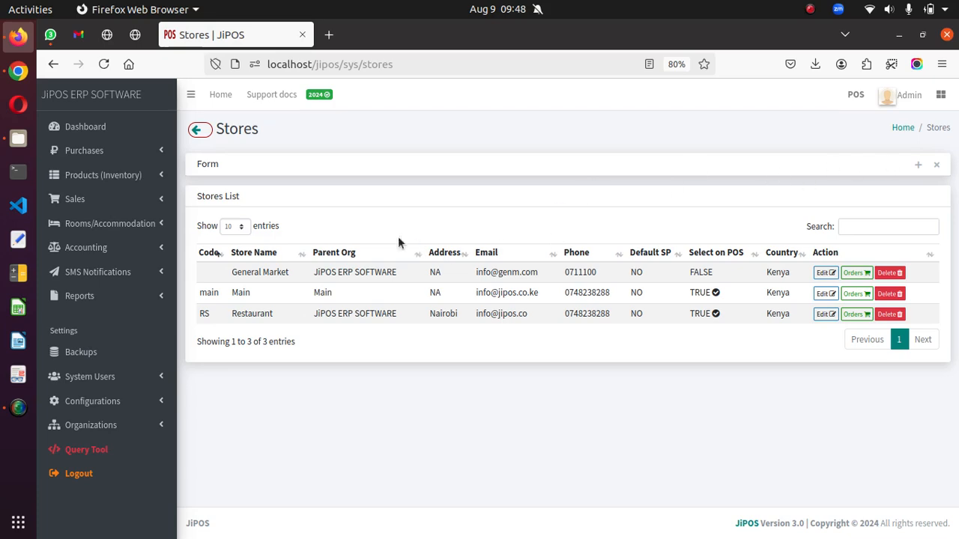
pyautogui.moveTo(198, 164); pyautogui.dragTo(304, 167)
pyautogui.click(920, 169)
# - Pick JiPOS ERP SOFTWARE as parent organization and name the new store 'Store X'
pyautogui.click(917, 166)
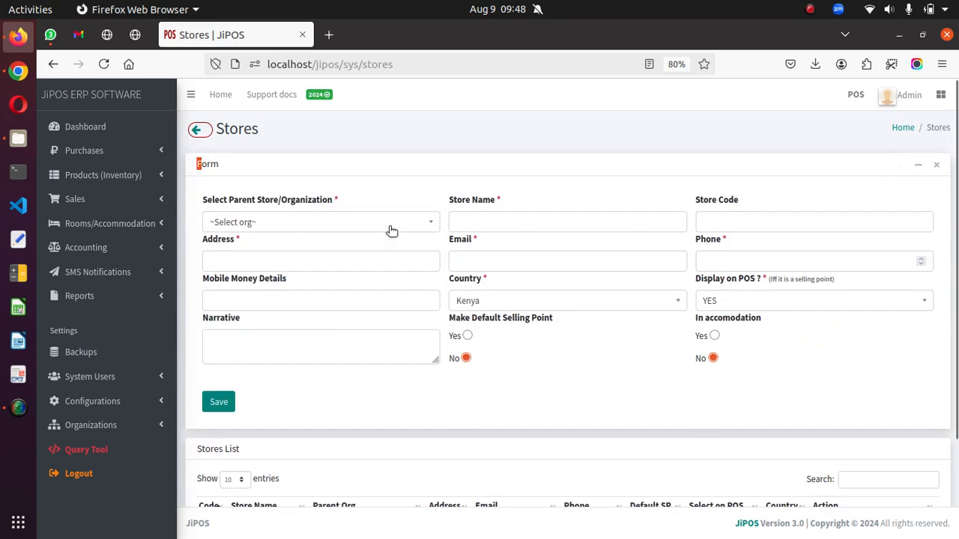
pyautogui.click(389, 228)
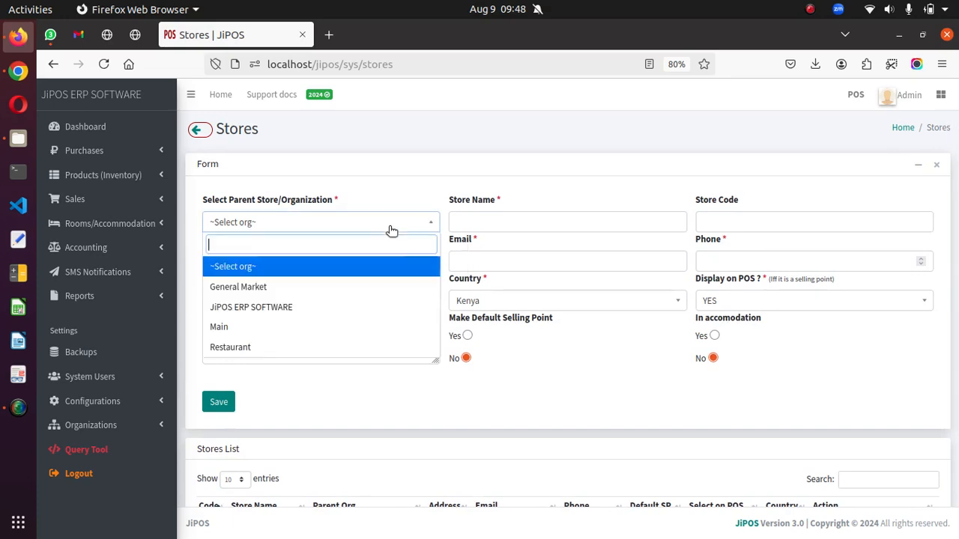
pyautogui.click(368, 308)
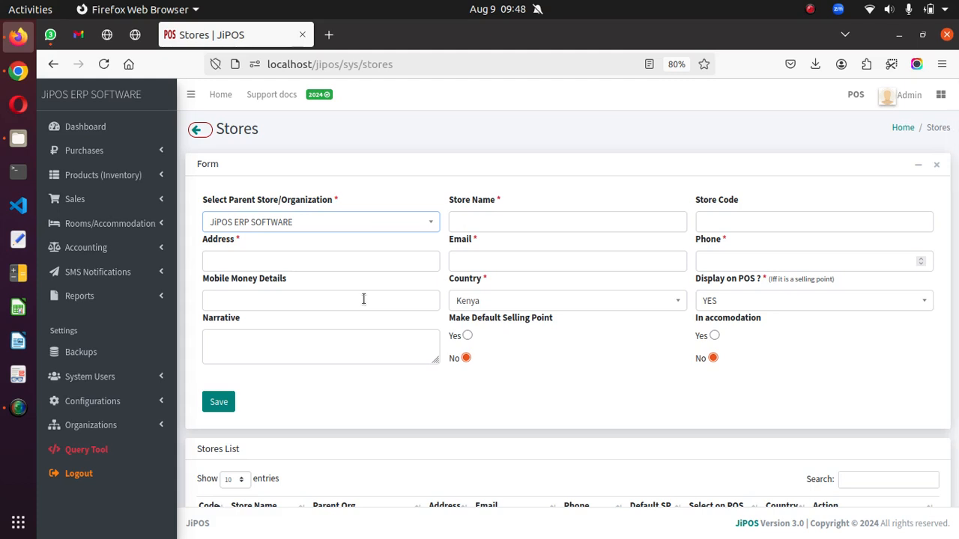
pyautogui.click(503, 225)
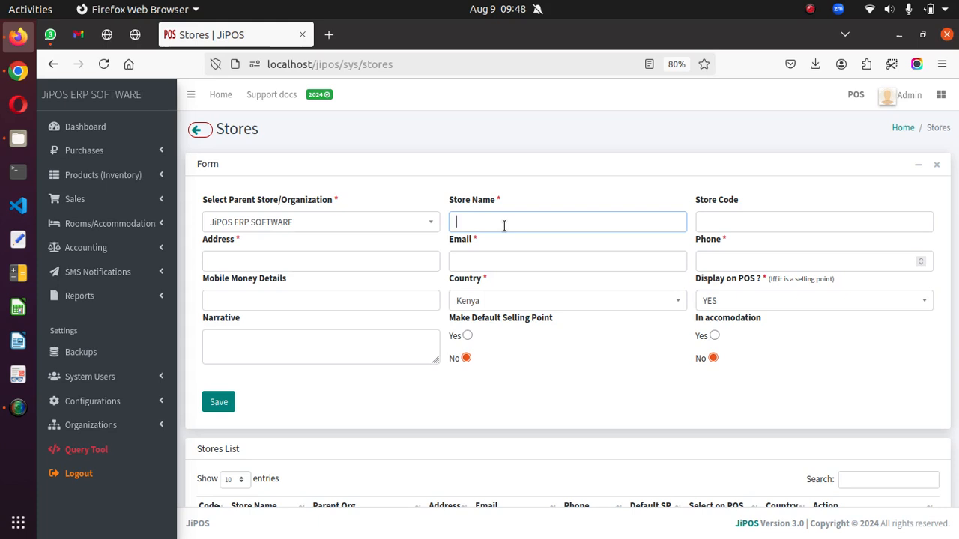
pyautogui.write('Stpre')
pyautogui.press('BackSpace')
pyautogui.press('BackSpace')
pyautogui.write('r')
pyautogui.press('BackSpace')
pyautogui.press('BackSpace')
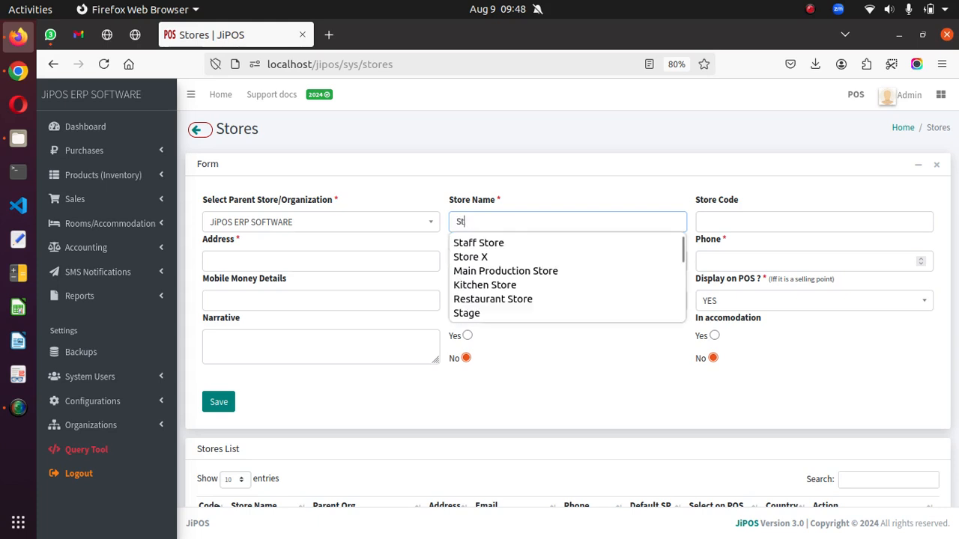
pyautogui.write('ore X')
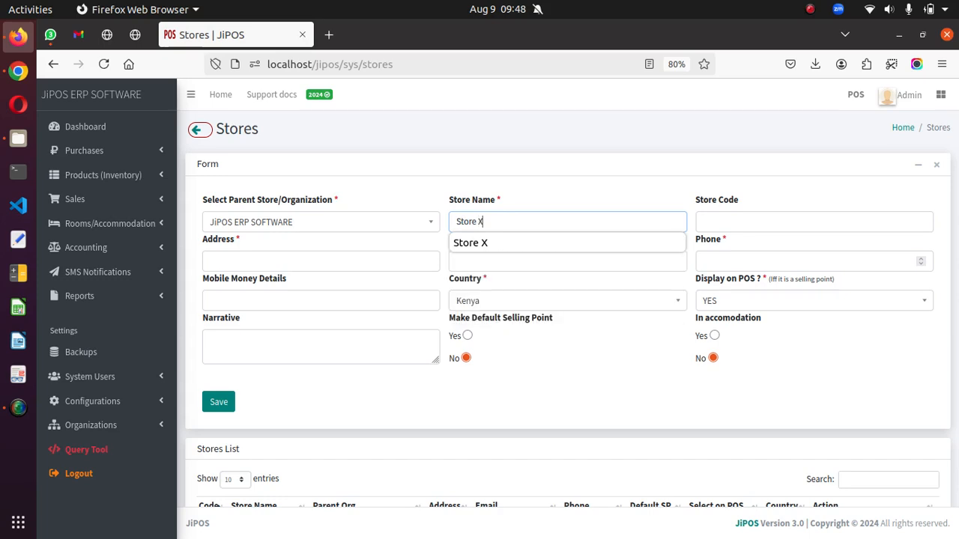
# - Set the store code to SXT
pyautogui.click(714, 222)
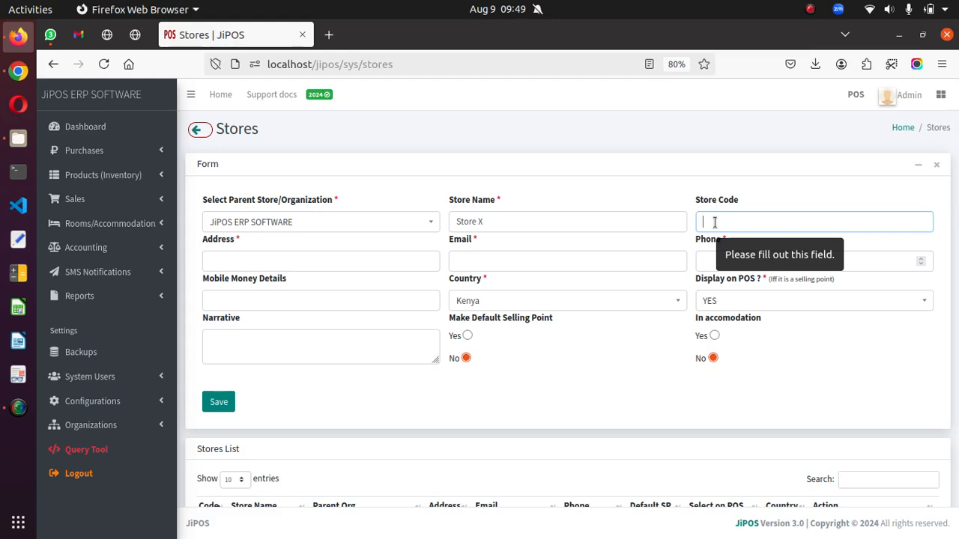
pyautogui.write('X')
pyautogui.press('Home')
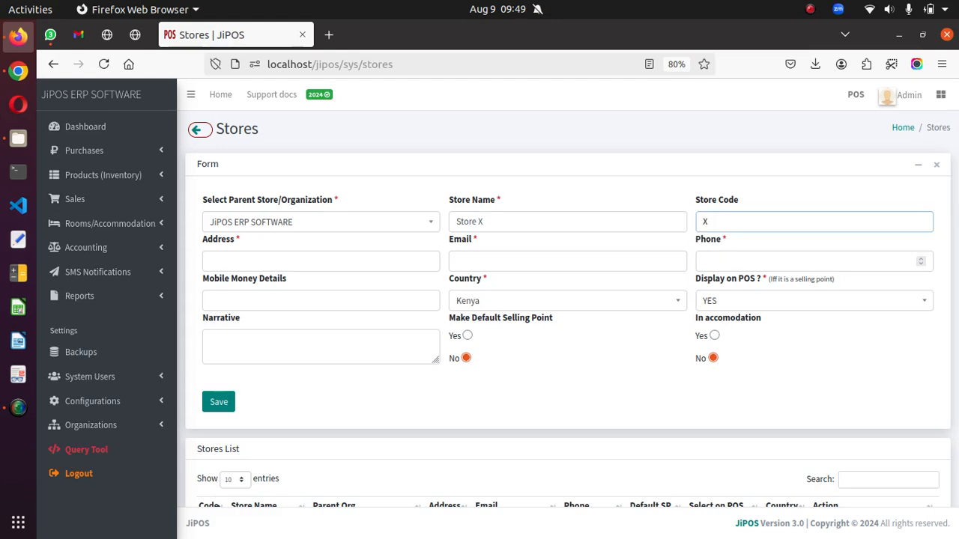
pyautogui.write('S')
pyautogui.press('End')
pyautogui.write('T')
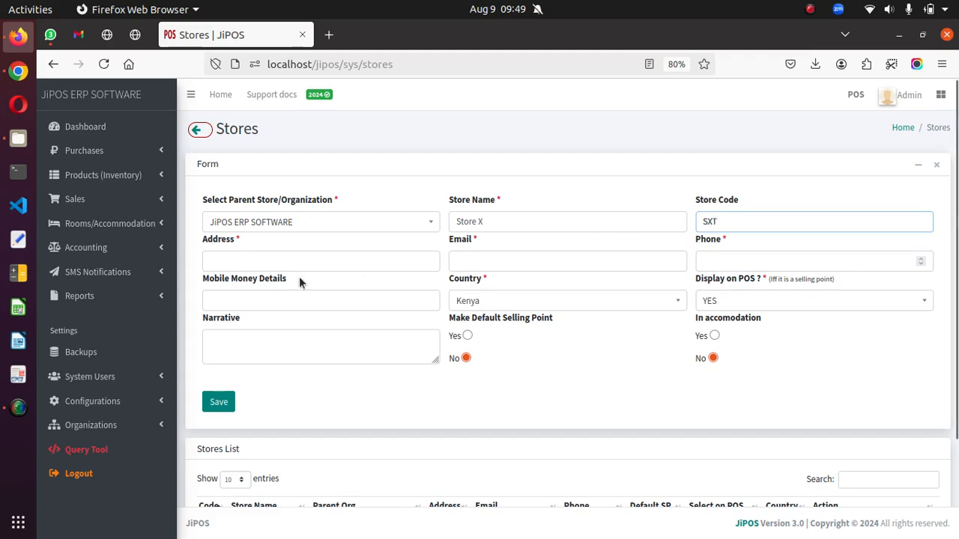
# - Enter the address Nairobi, then the store's contact e-mail and phone number
pyautogui.click(247, 261)
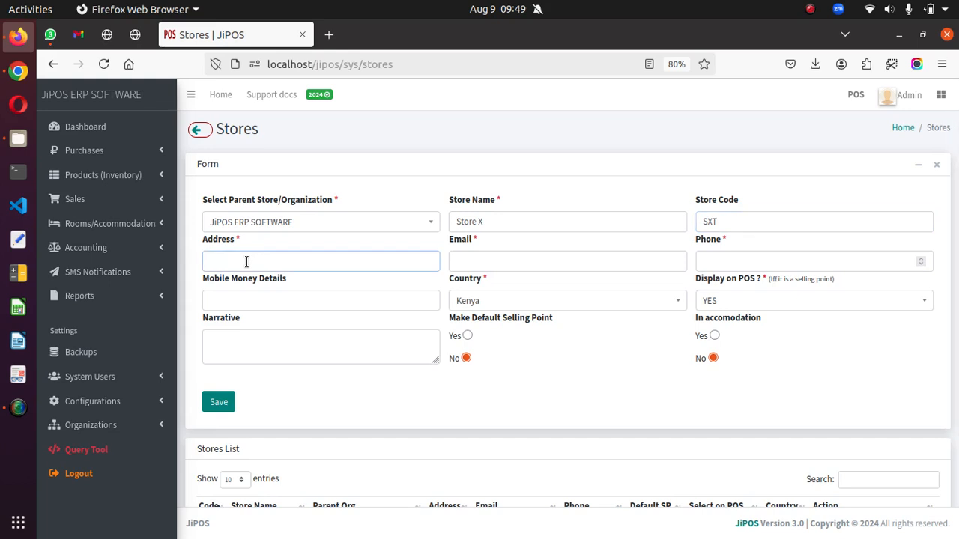
pyautogui.write('Nairo')
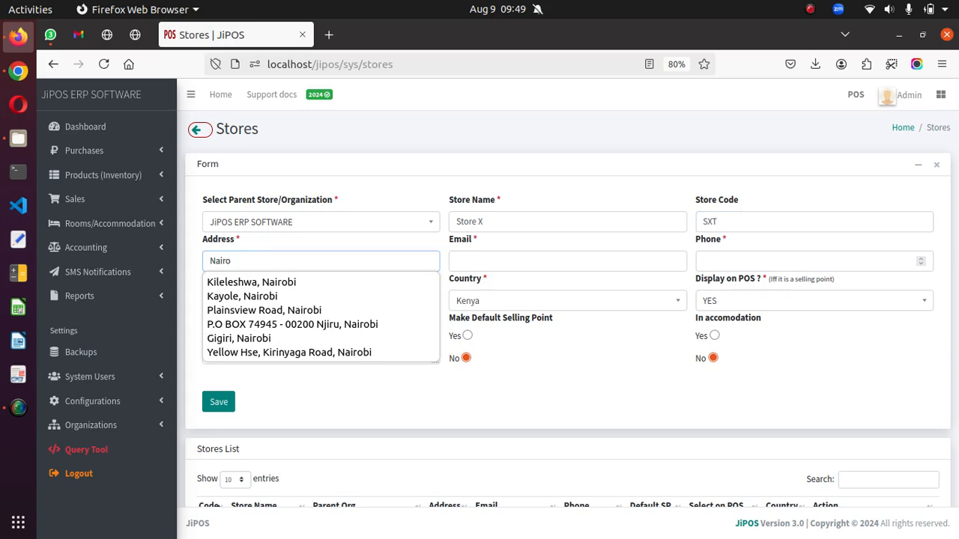
pyautogui.write('bi')
pyautogui.click(475, 260)
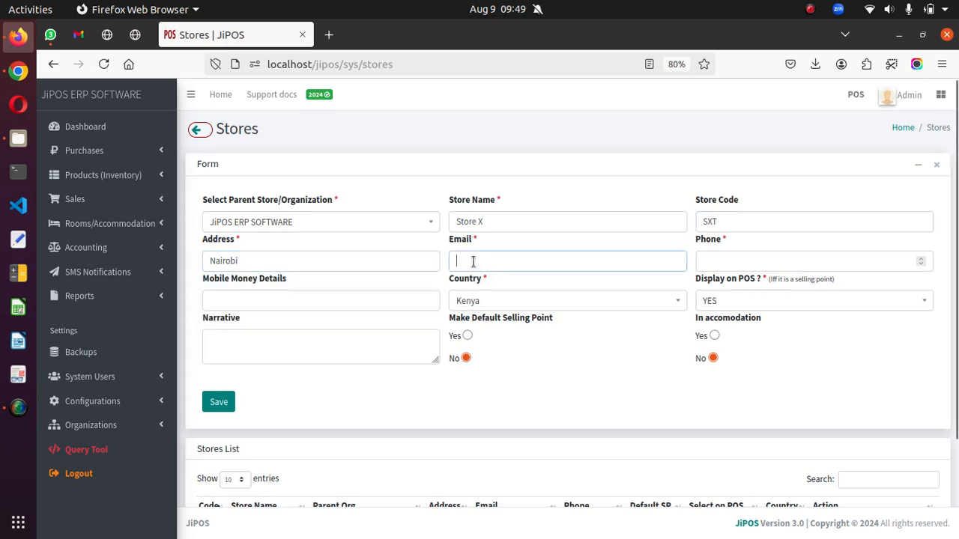
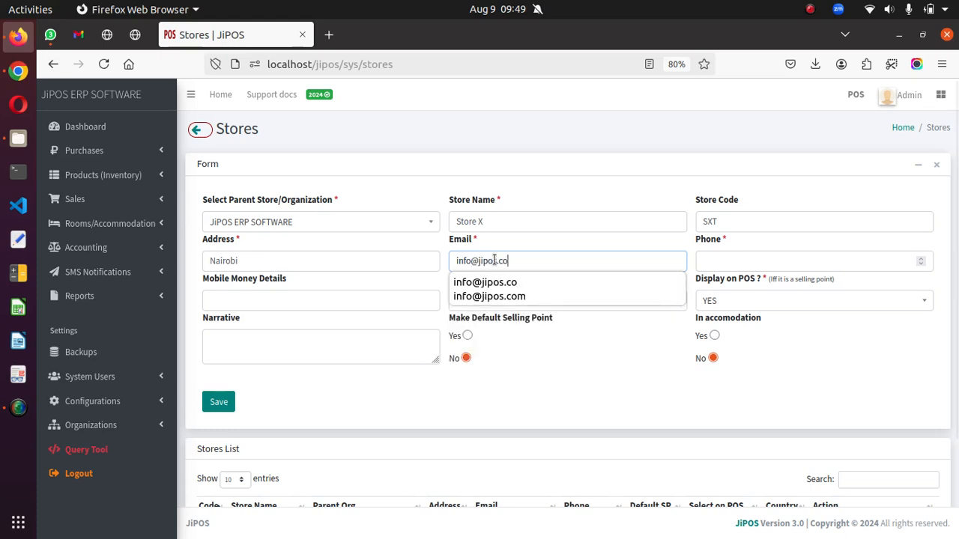
pyautogui.click(737, 259)
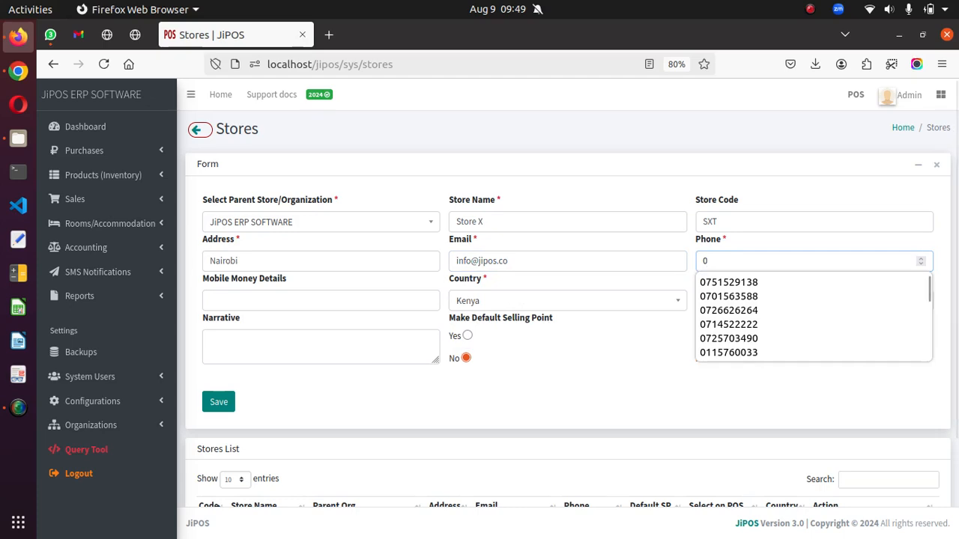
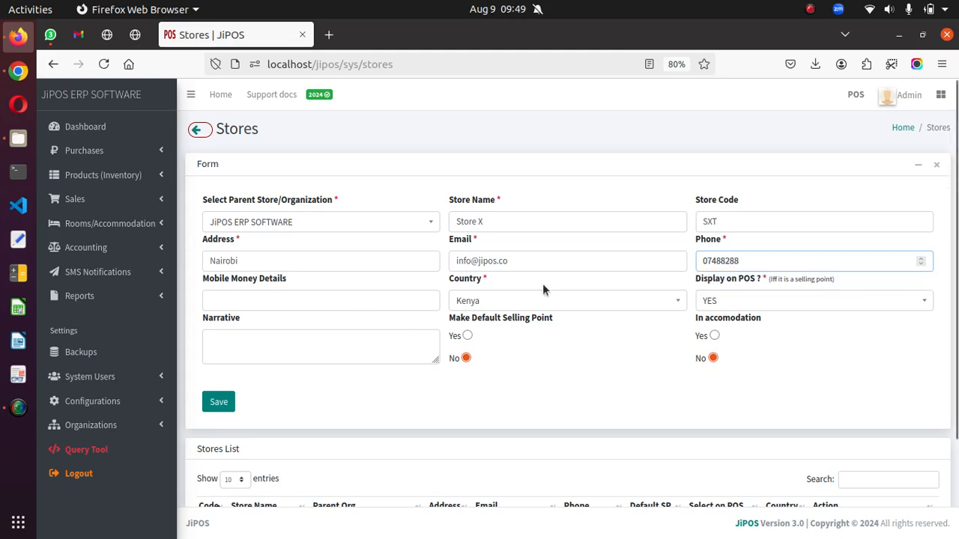
# - Correct the phone number and enter 'Till: 12345' as the mobile money details
pyautogui.click(719, 261)
pyautogui.write('23')
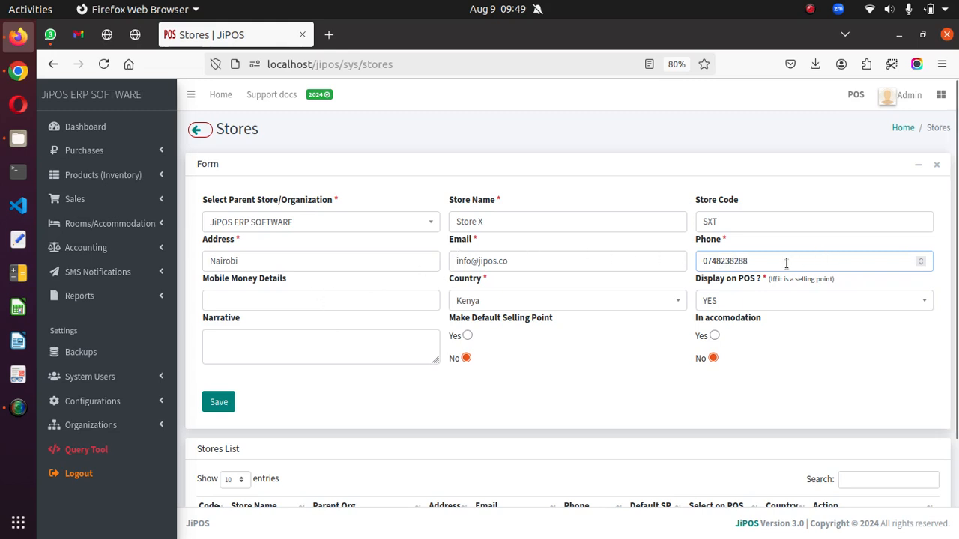
pyautogui.click(329, 301)
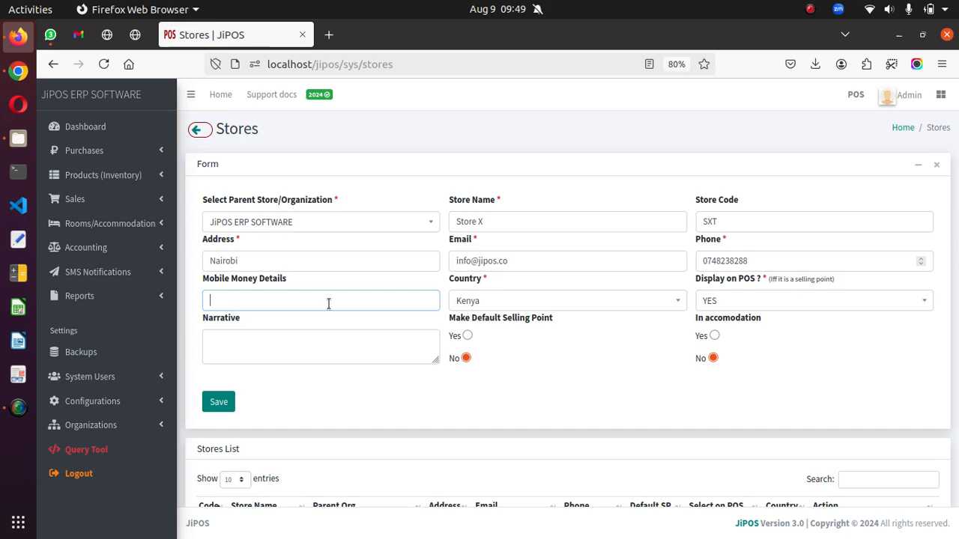
pyautogui.write('Till')
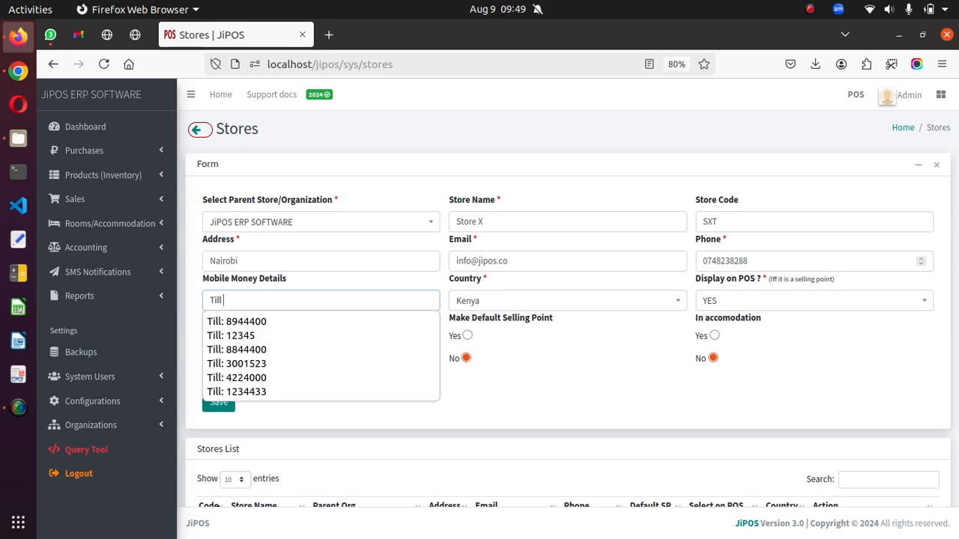
pyautogui.press('BackSpace')
pyautogui.write(': 12345')
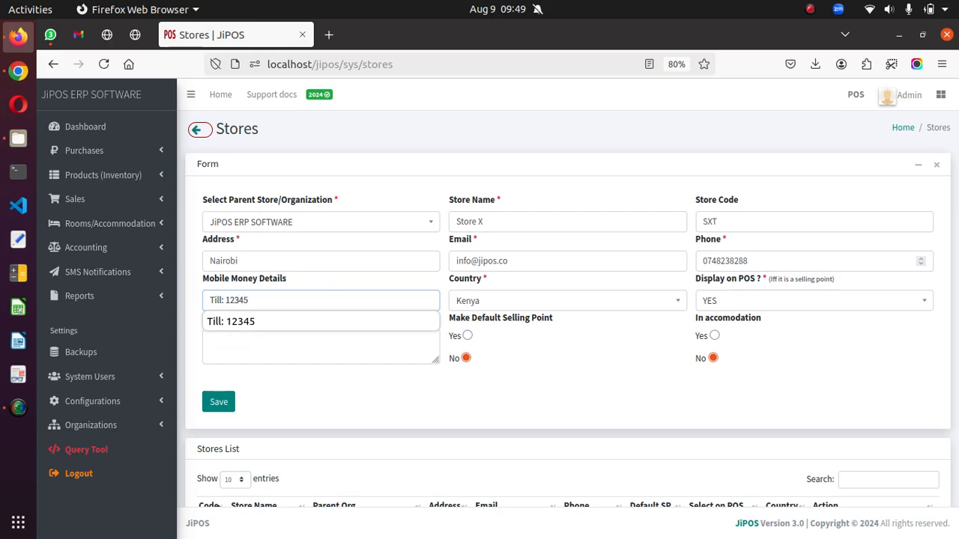
pyautogui.click(340, 280)
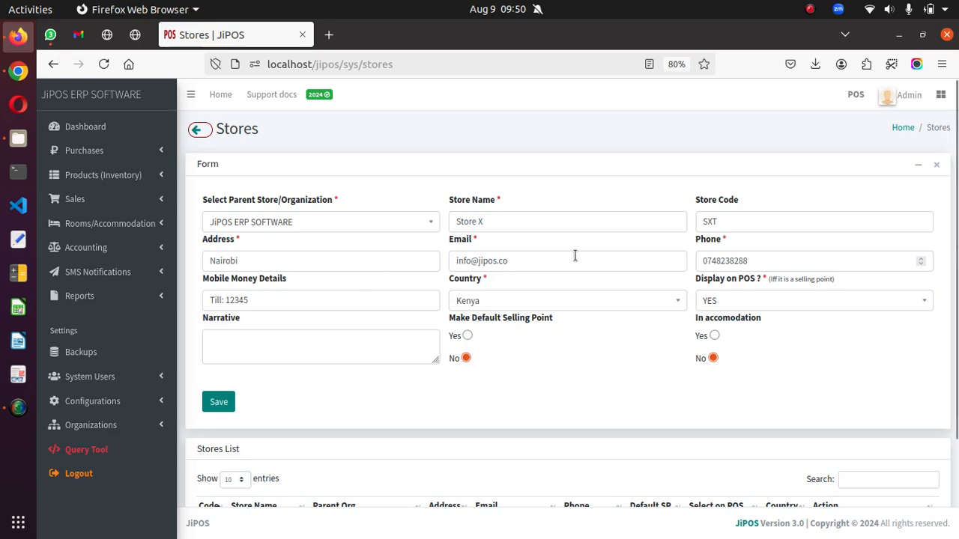
pyautogui.moveTo(701, 282); pyautogui.dragTo(800, 279)
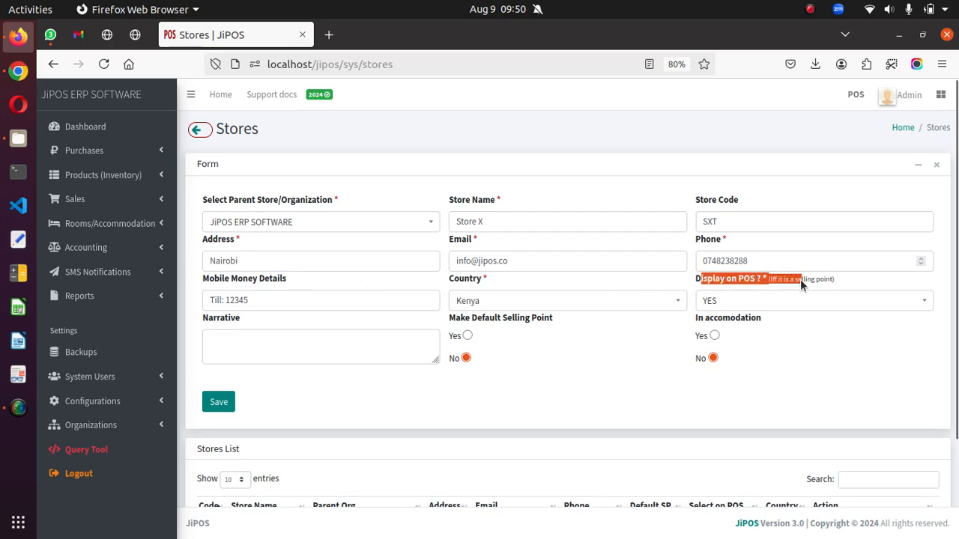
pyautogui.click(794, 281)
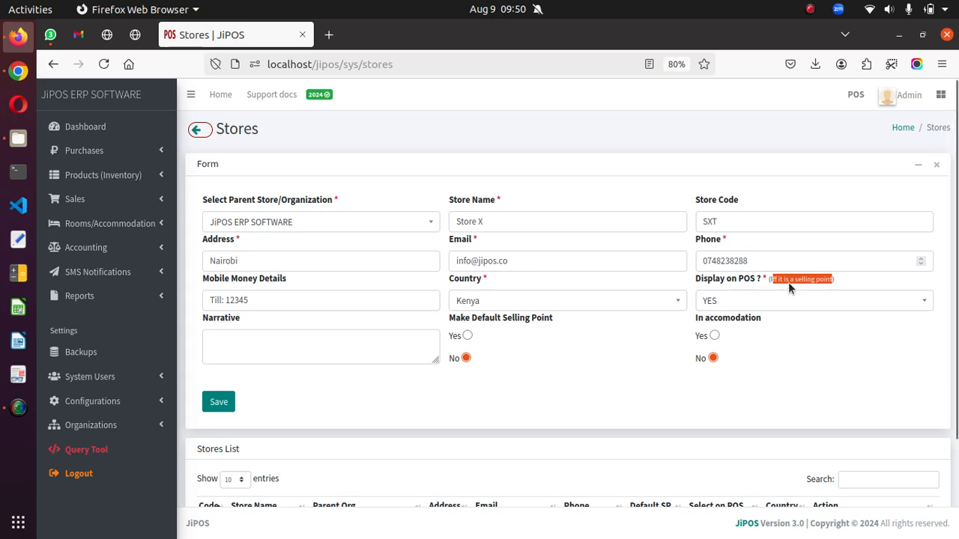
pyautogui.click(839, 280)
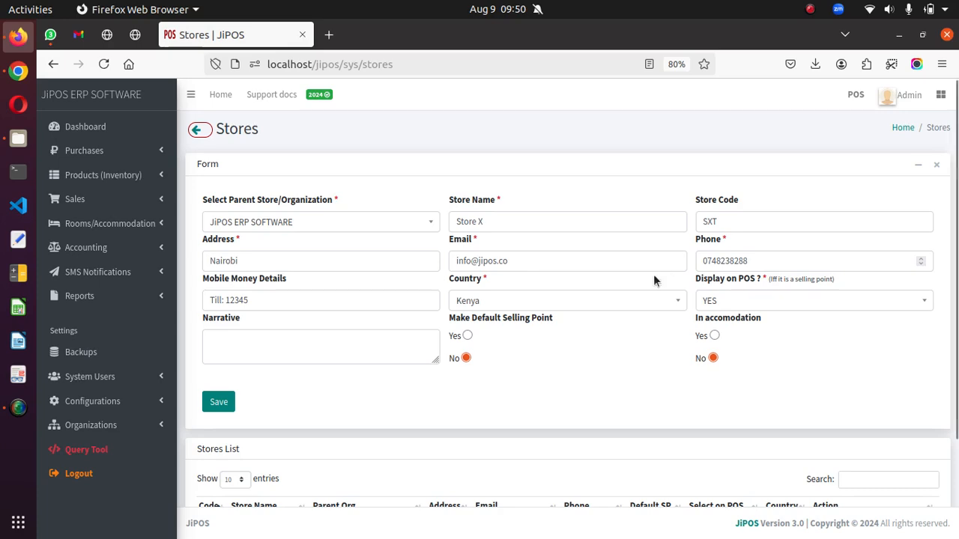
pyautogui.click(81, 199)
# - Open the POS sales page in a new tab and compare its selling points with the Stores list
pyautogui.middleClick(83, 223)
pyautogui.click(322, 35)
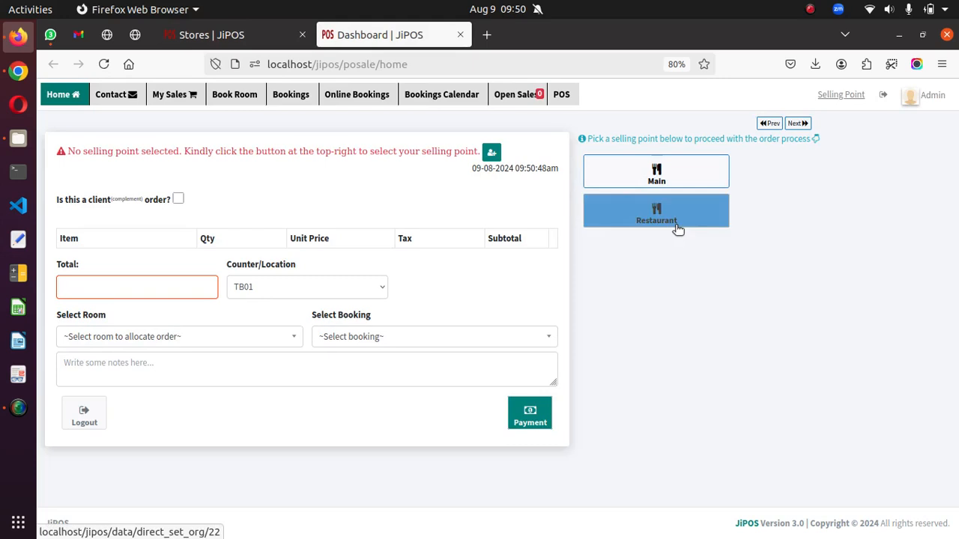
pyautogui.click(235, 35)
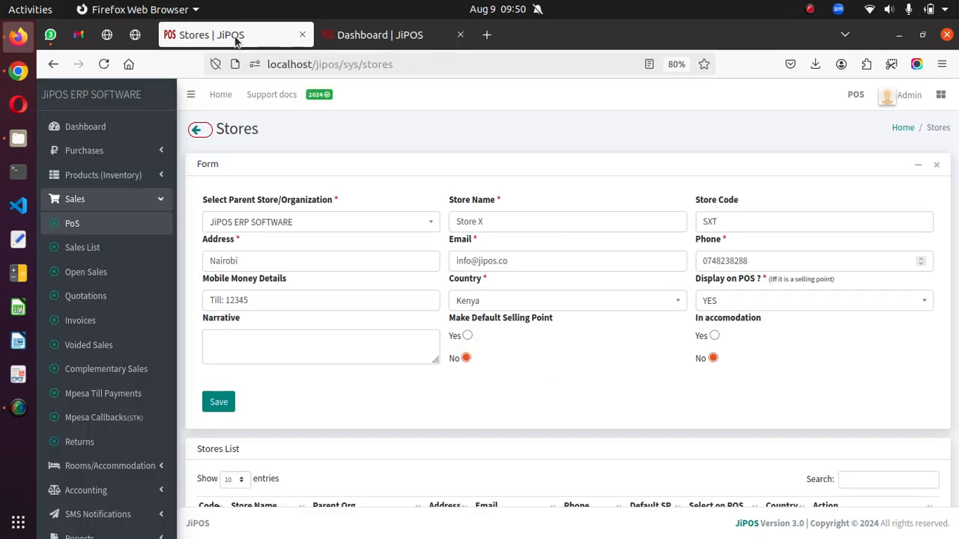
pyautogui.scroll(-3, 700, 323)
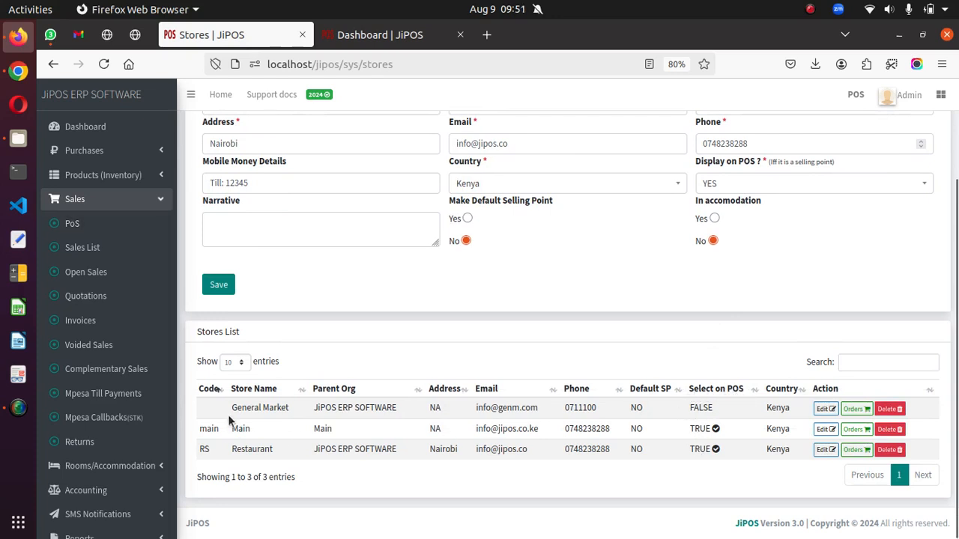
pyautogui.moveTo(232, 408); pyautogui.dragTo(710, 407)
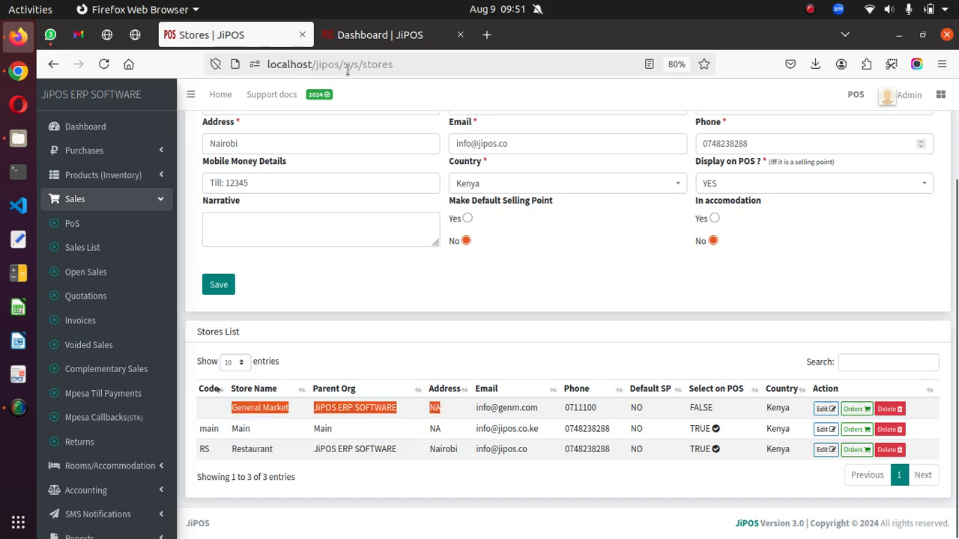
pyautogui.hotkey('ctrl', 'Tab')
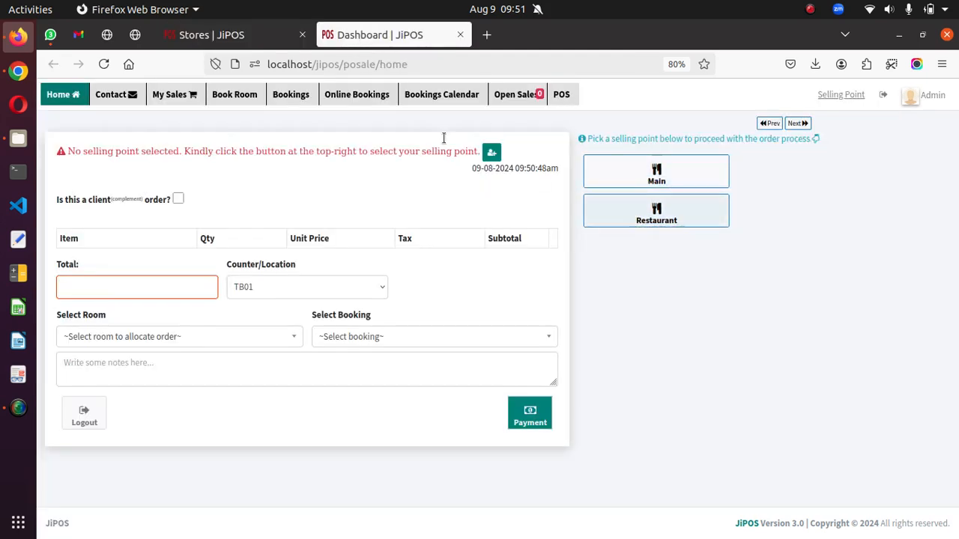
# - Set Make Default Selling Point to Yes on the Store X form
pyautogui.click(207, 36)
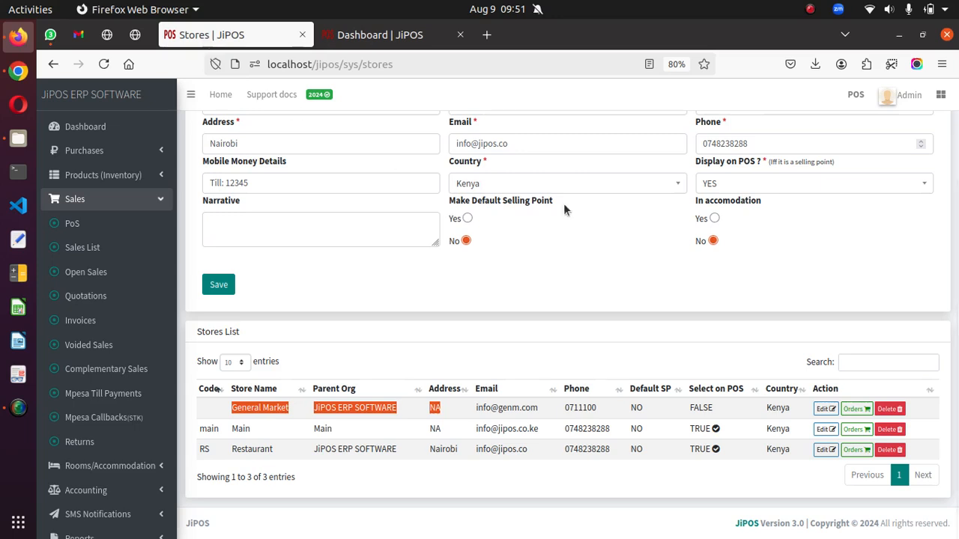
pyautogui.click(598, 299)
pyautogui.scroll(3, 584, 296)
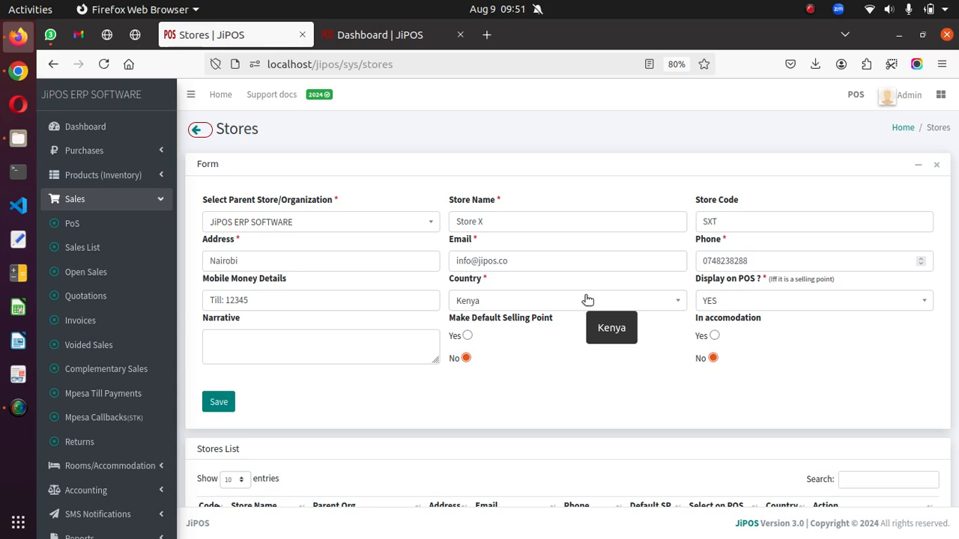
pyautogui.moveTo(441, 320); pyautogui.dragTo(581, 332)
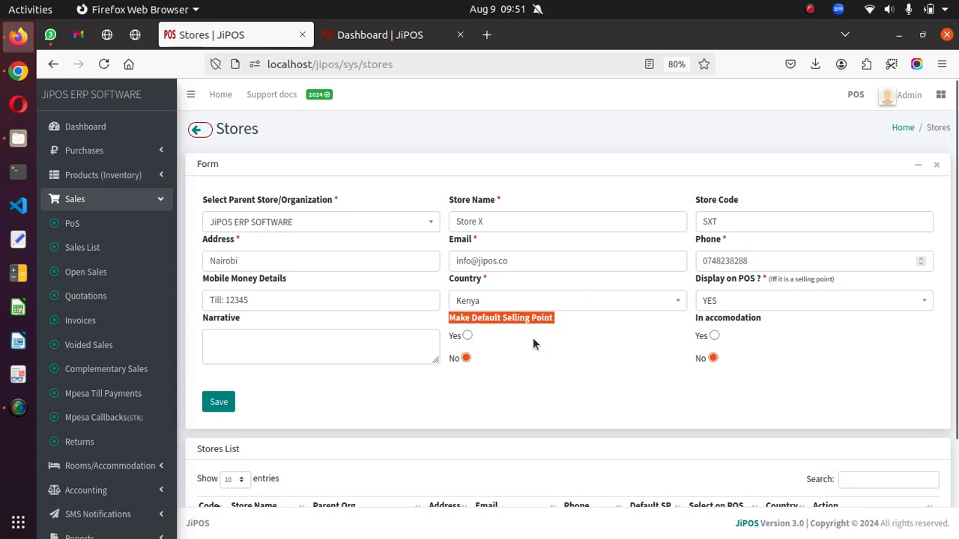
pyautogui.click(467, 336)
pyautogui.click(382, 36)
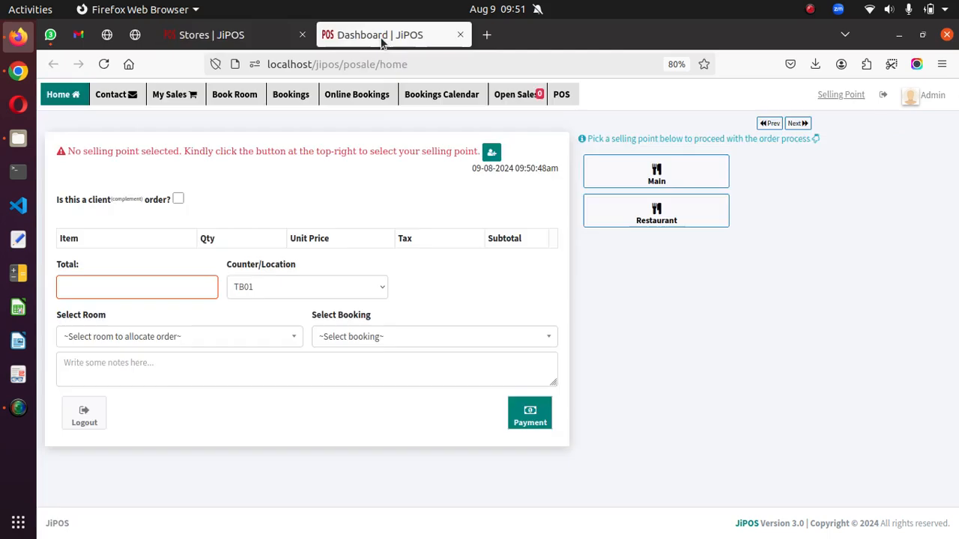
# - Save the Store X record and pick Store X as the POS selling point
pyautogui.click(614, 177)
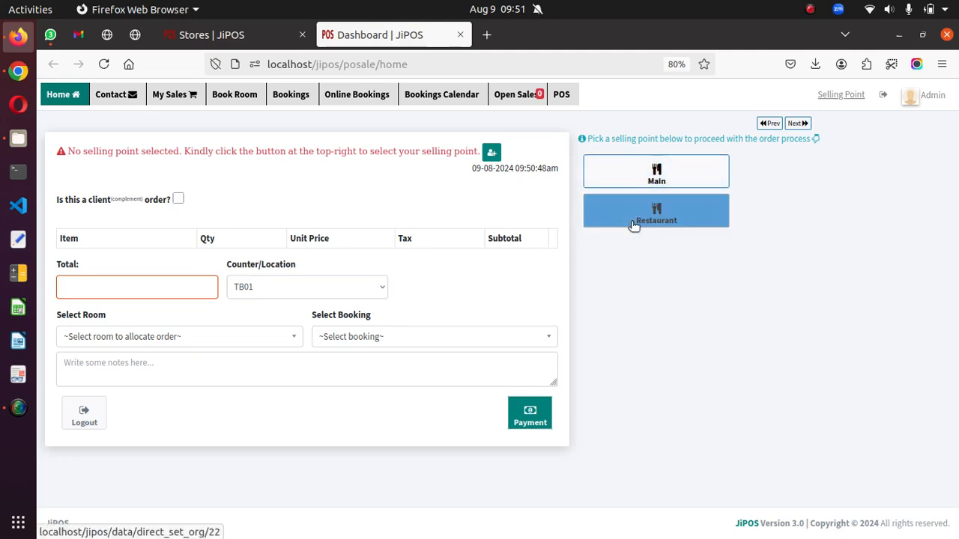
pyautogui.click(240, 39)
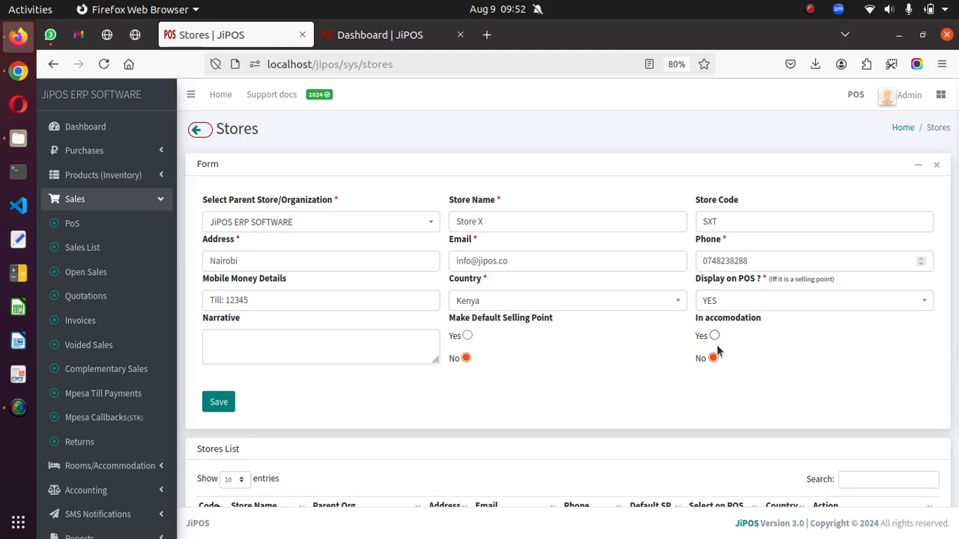
pyautogui.click(227, 407)
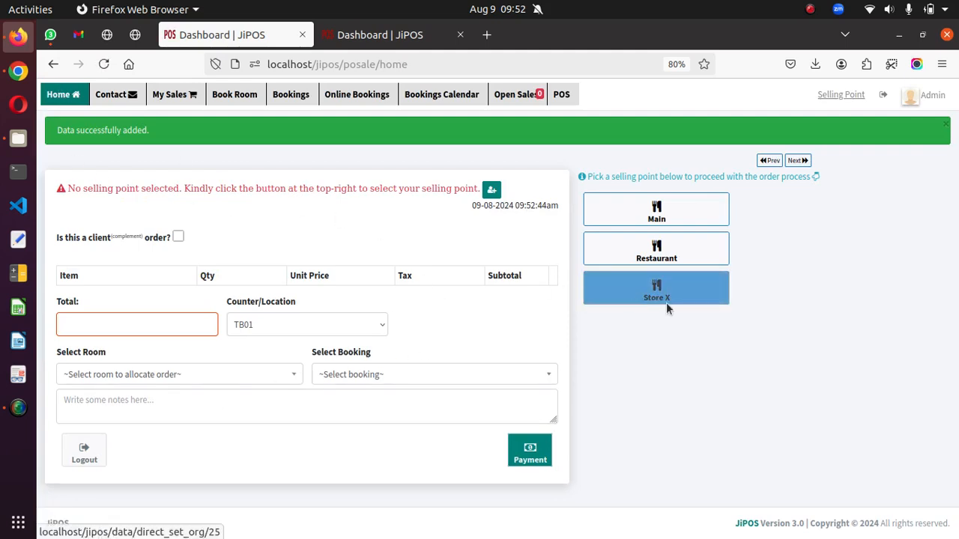
pyautogui.click(682, 282)
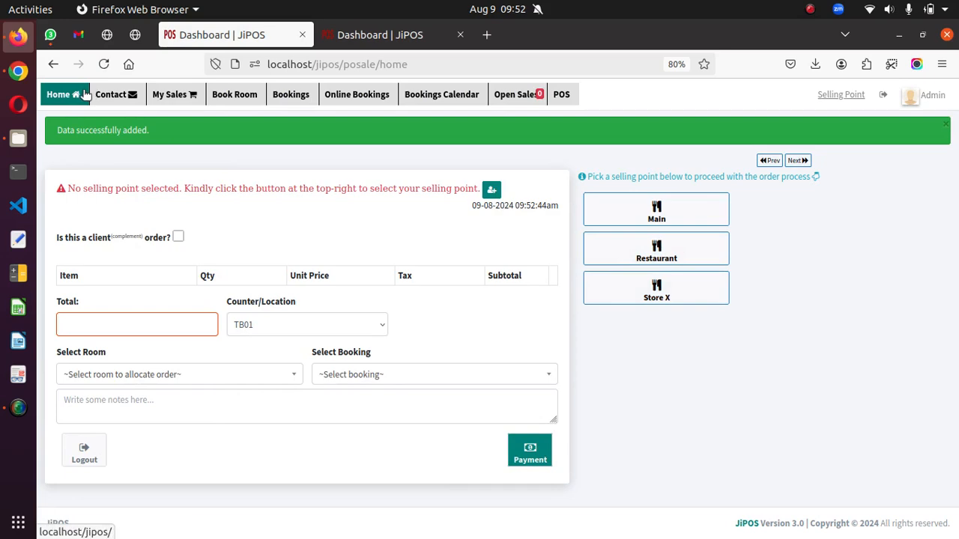
# - Go back to the Stores page to confirm Store X (SXT, Nairobi) is listed
pyautogui.click(60, 65)
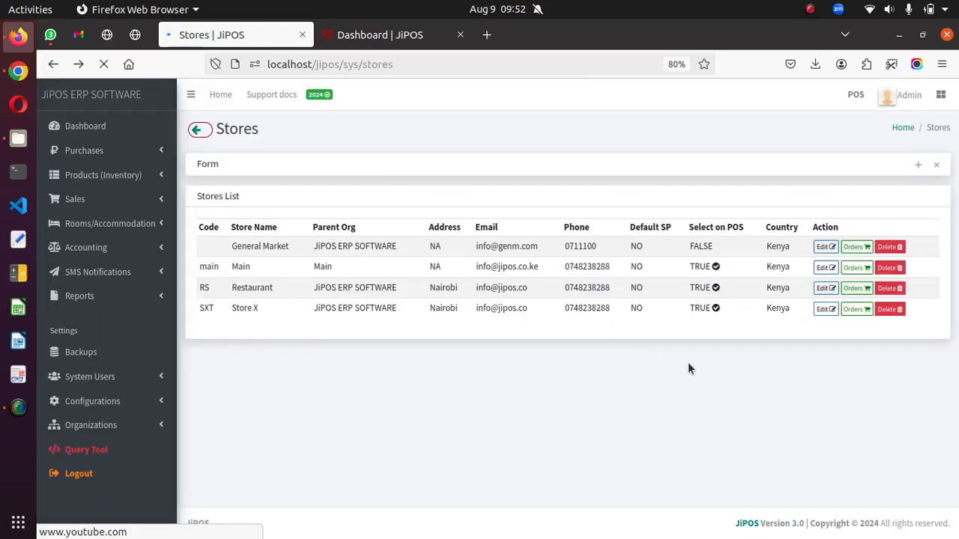